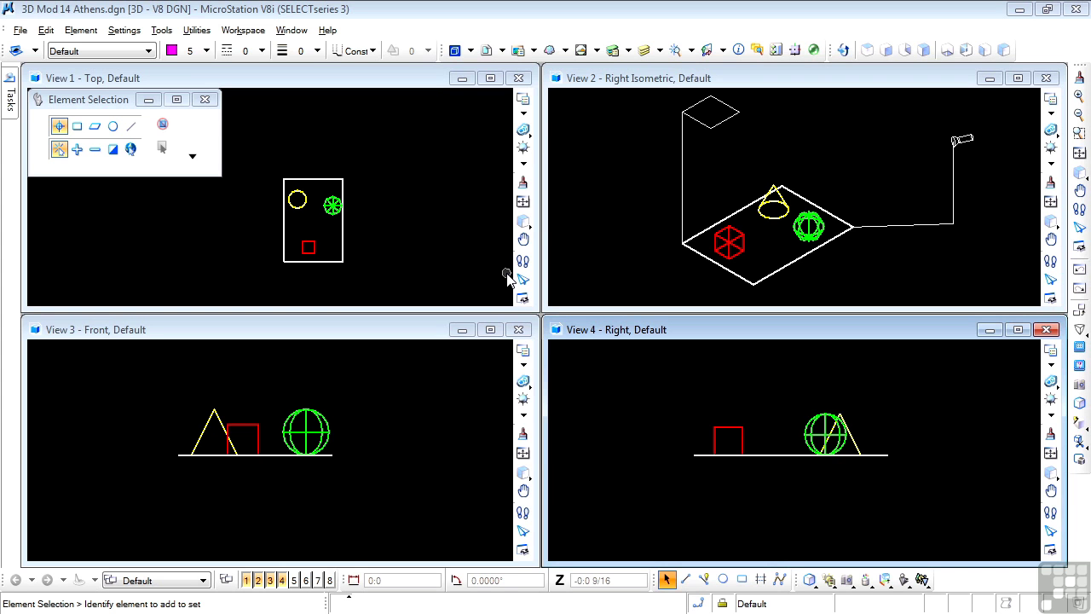
- Tear off the Cameras flyout as a floating toolbox and drag it into View 4
click(523, 297)
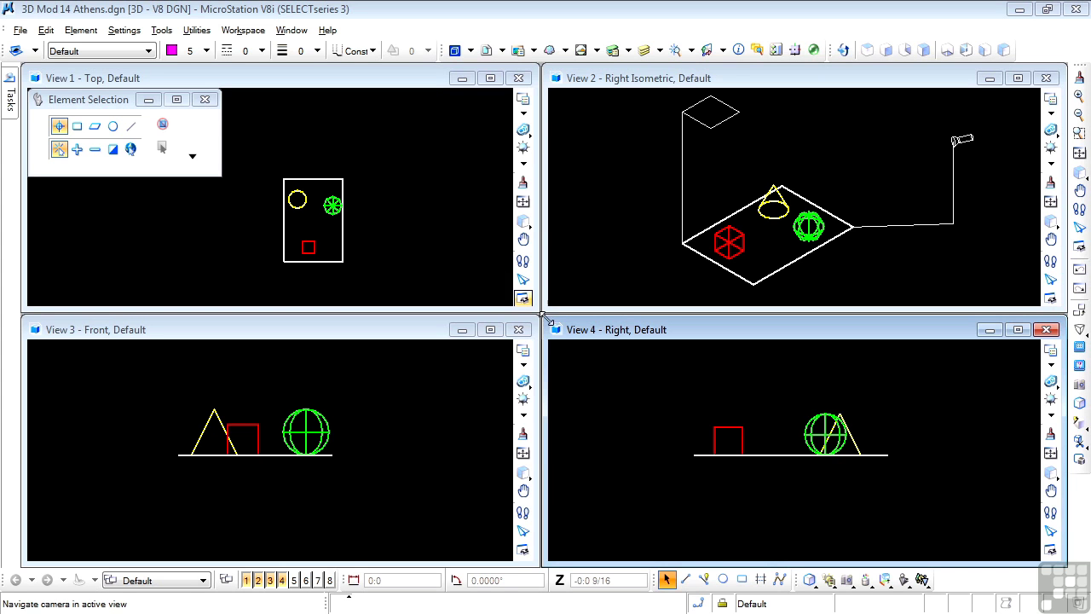
click(855, 588)
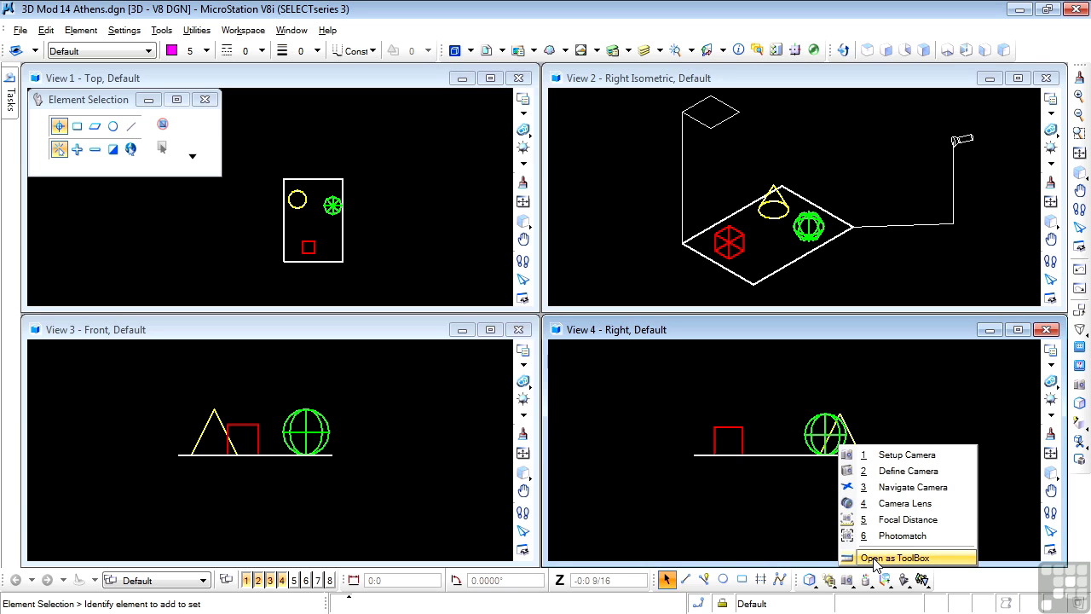
click(874, 559)
drag(909, 522, 658, 486)
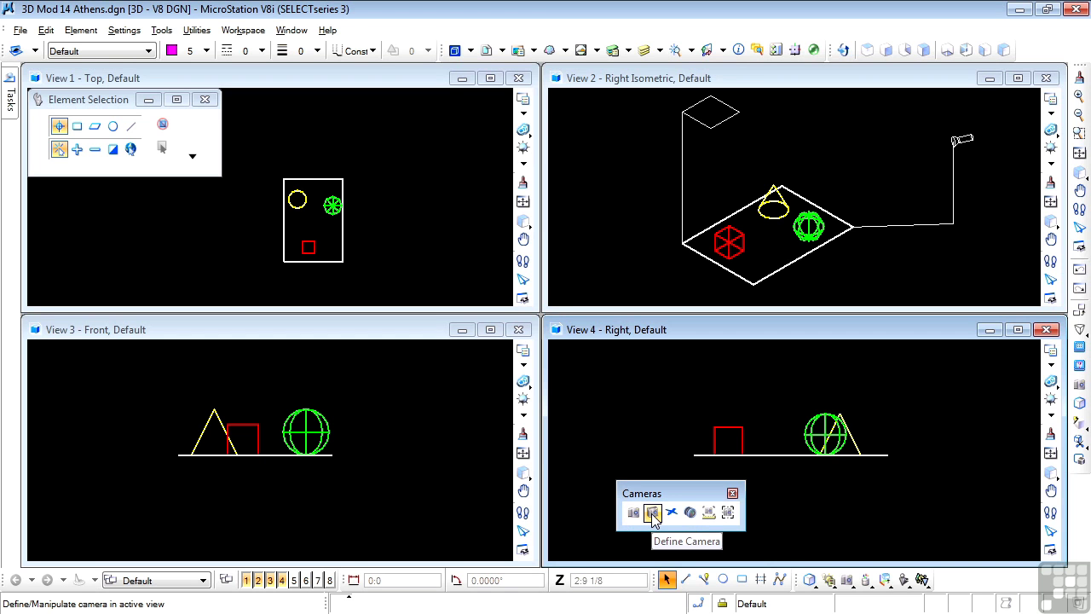
- Start Define Camera for the Right Isometric View 2, showing its view cone elsewhere
click(653, 513)
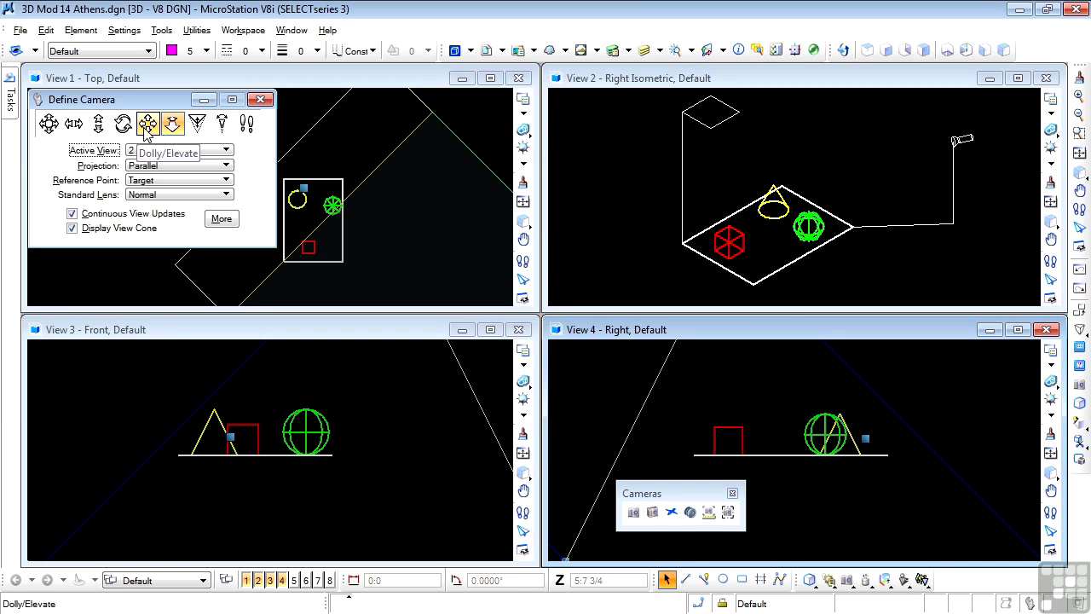
- Switch Define Camera to Dolly and pull View 2's camera farther back
click(173, 125)
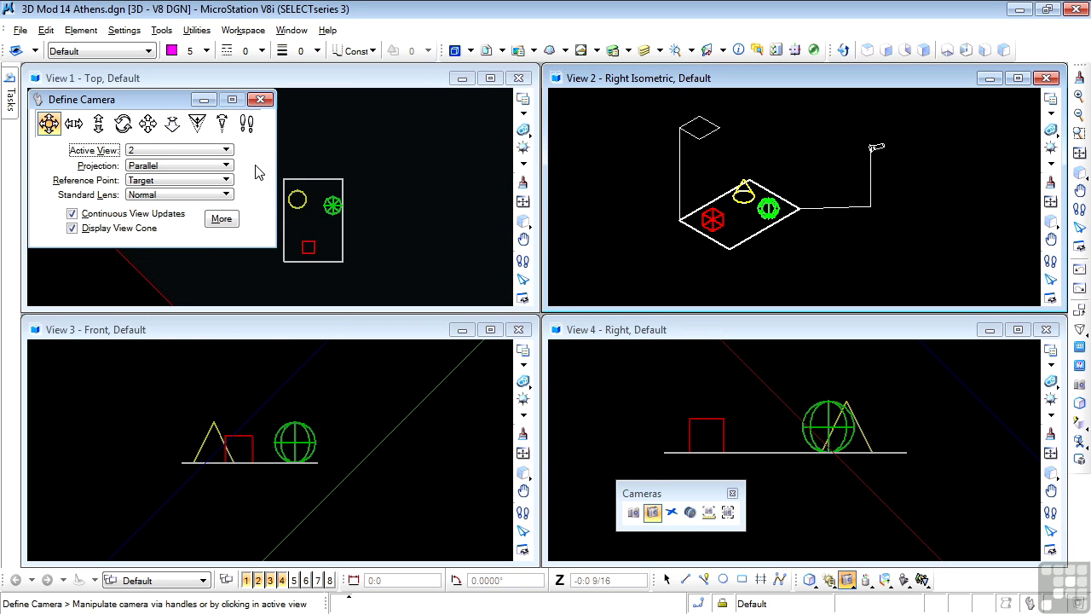
- Give View 2 One Point perspective with a Custom lens using Change View Perspective
click(523, 261)
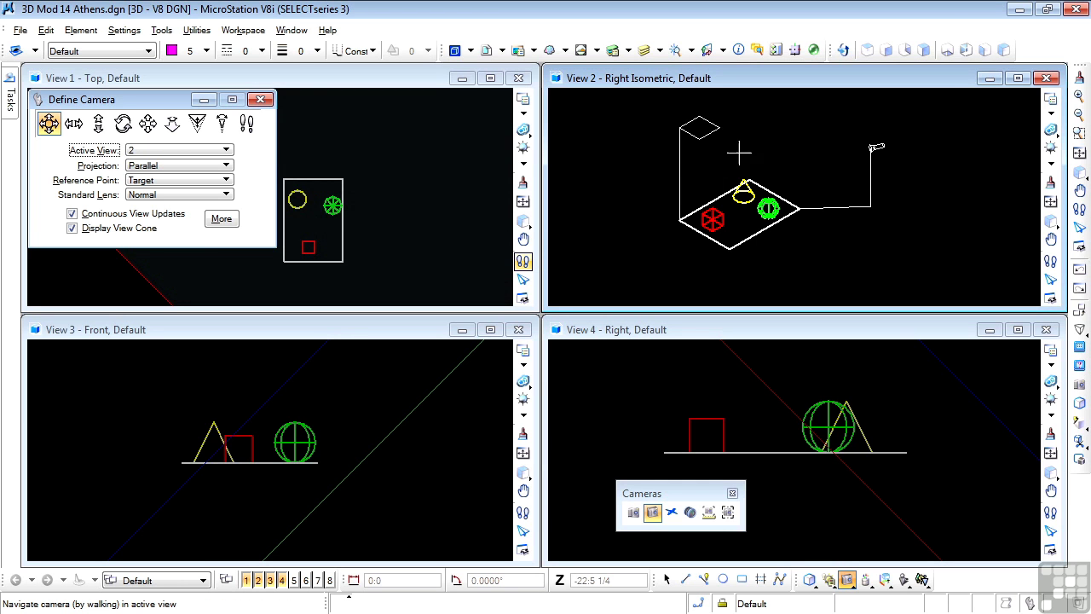
click(740, 82)
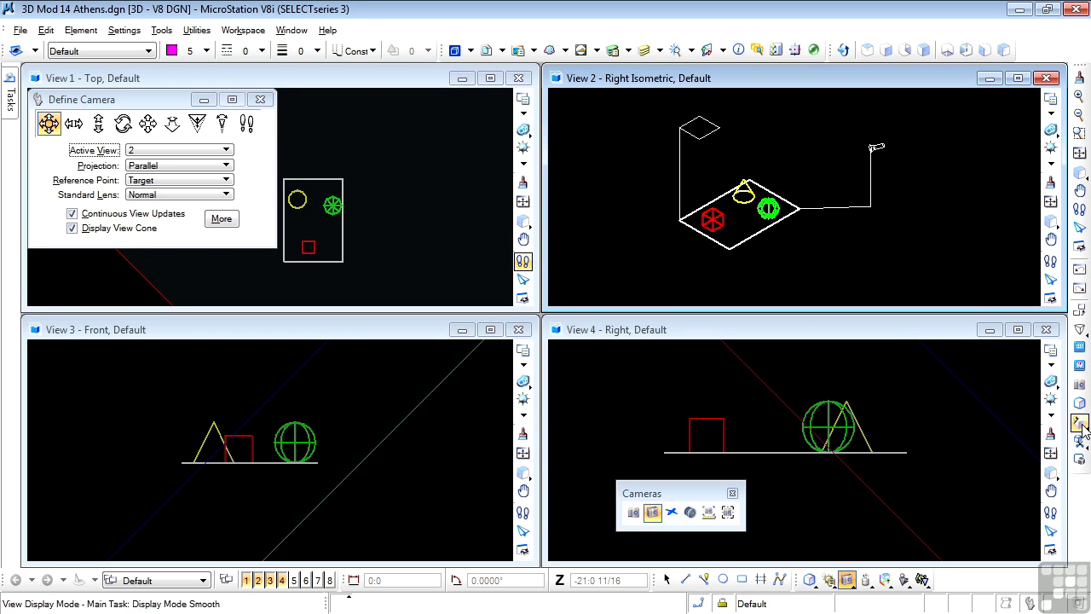
click(1080, 330)
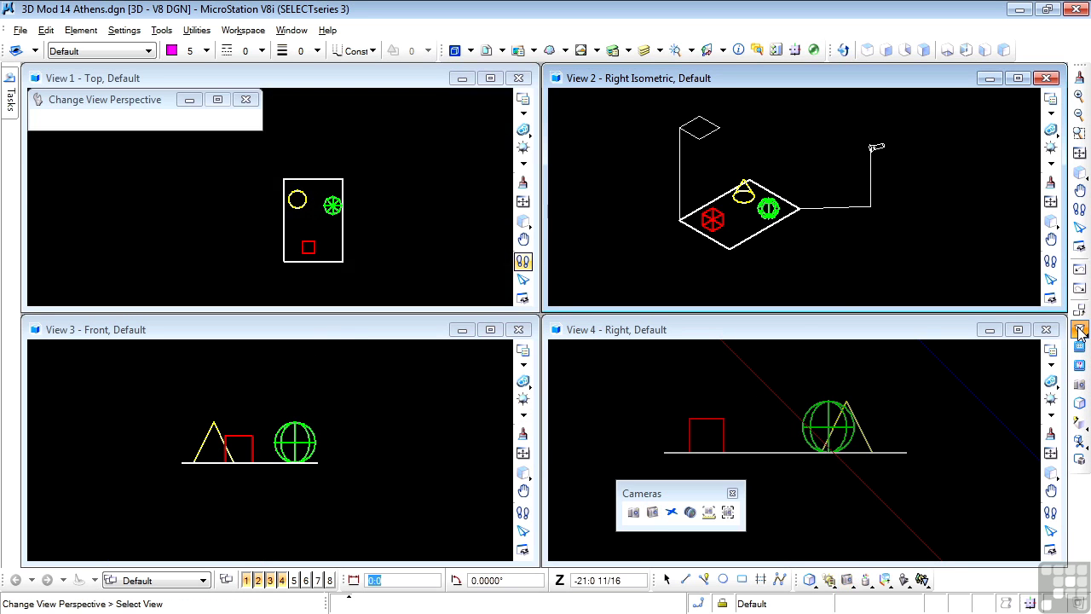
click(840, 256)
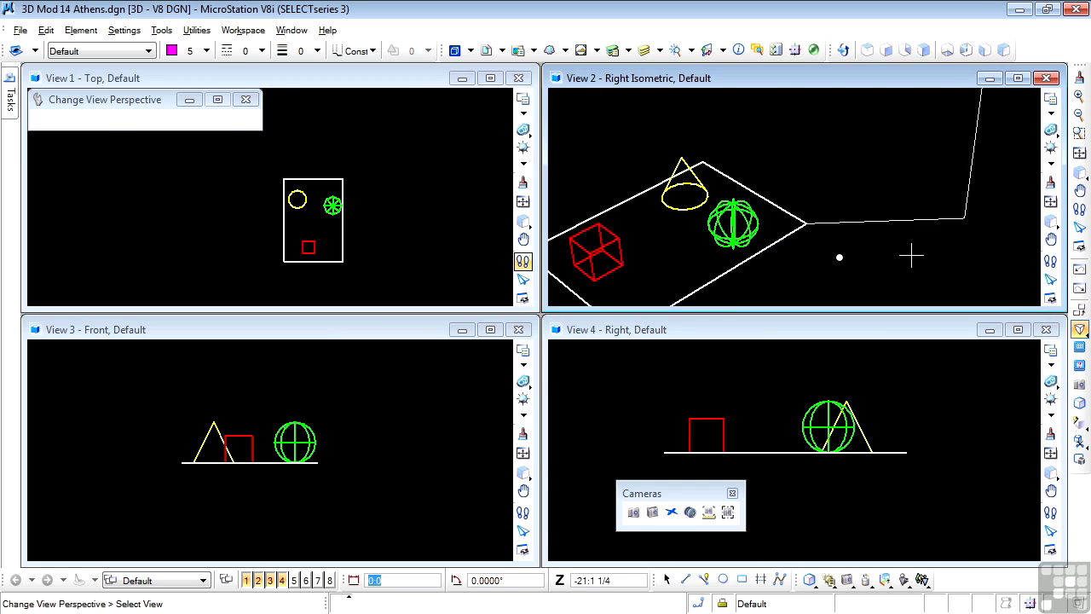
click(906, 222)
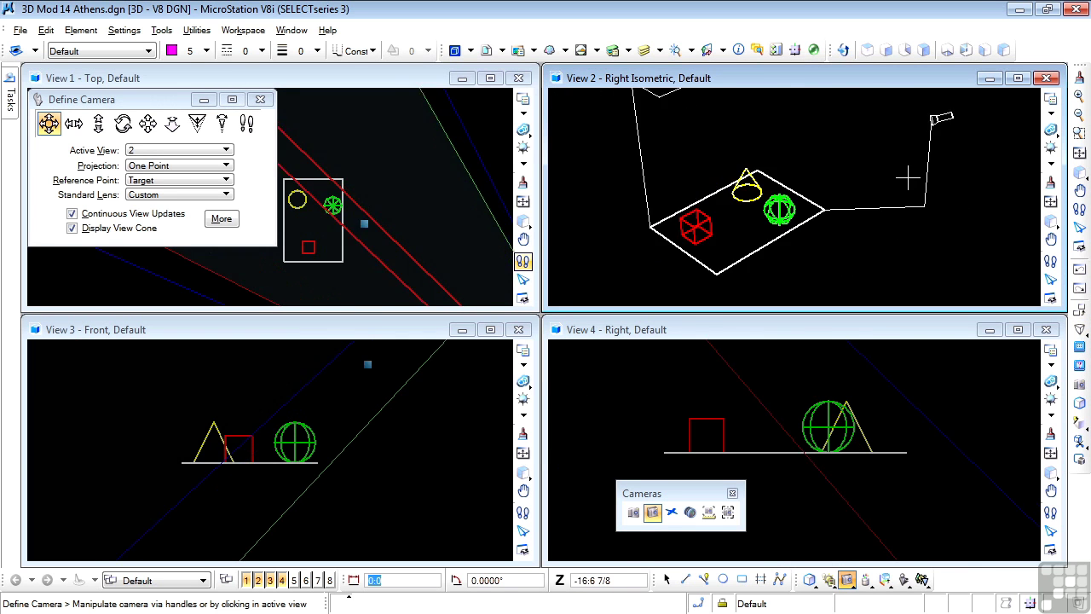
click(815, 163)
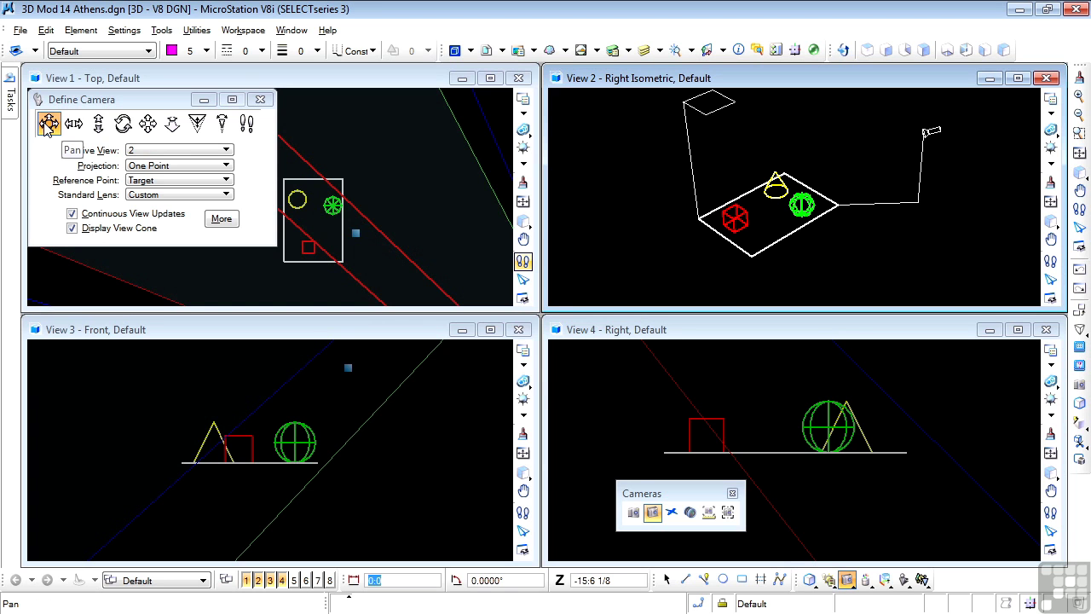
- Pan View 2's camera, accept the point, and adjust it so the shapes appear smaller
click(698, 247)
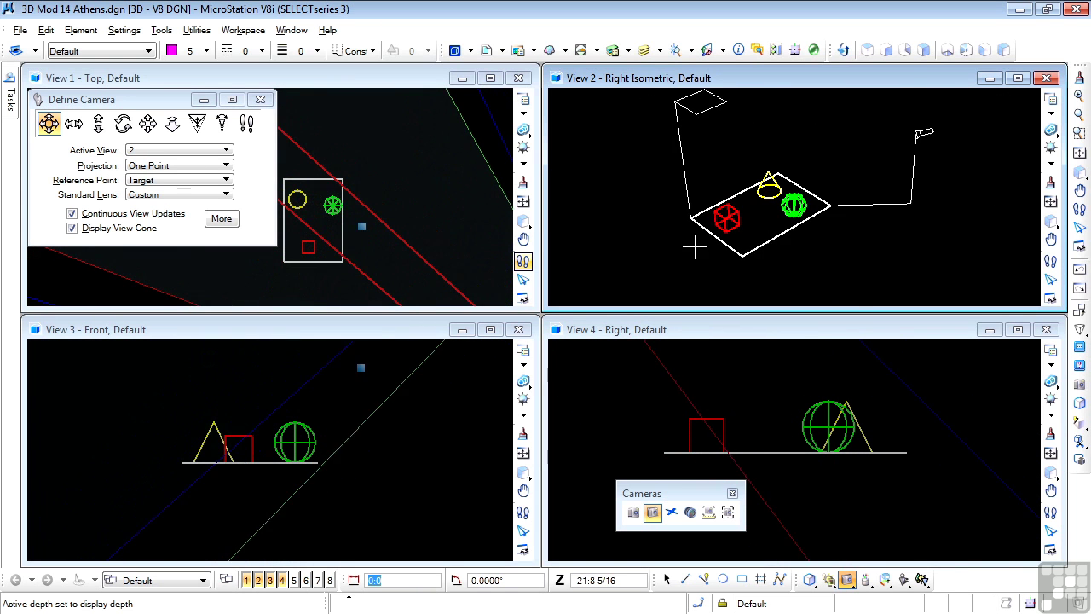
click(698, 245)
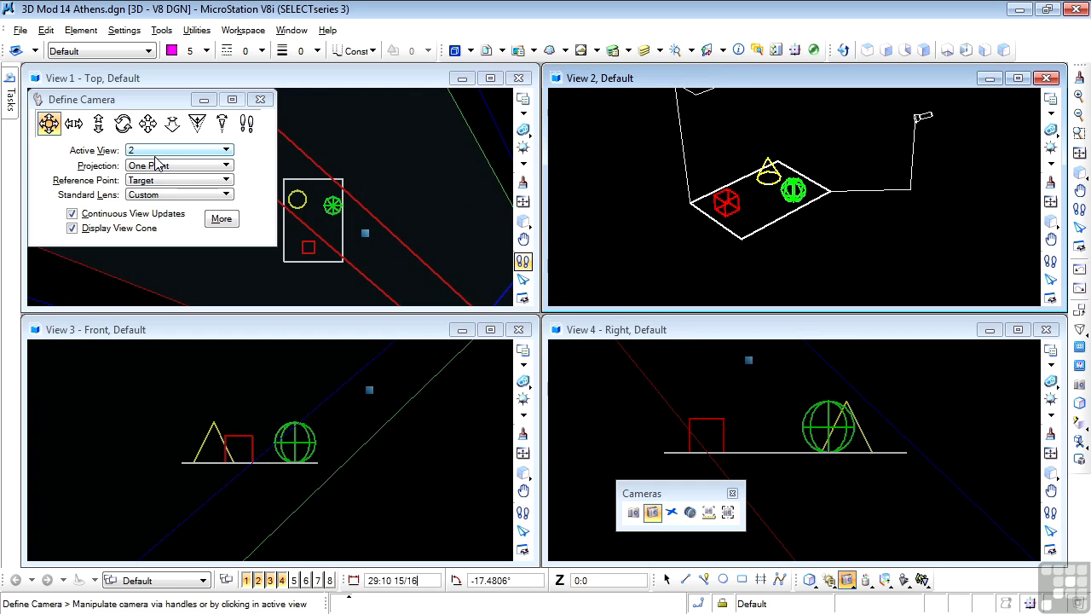
click(172, 126)
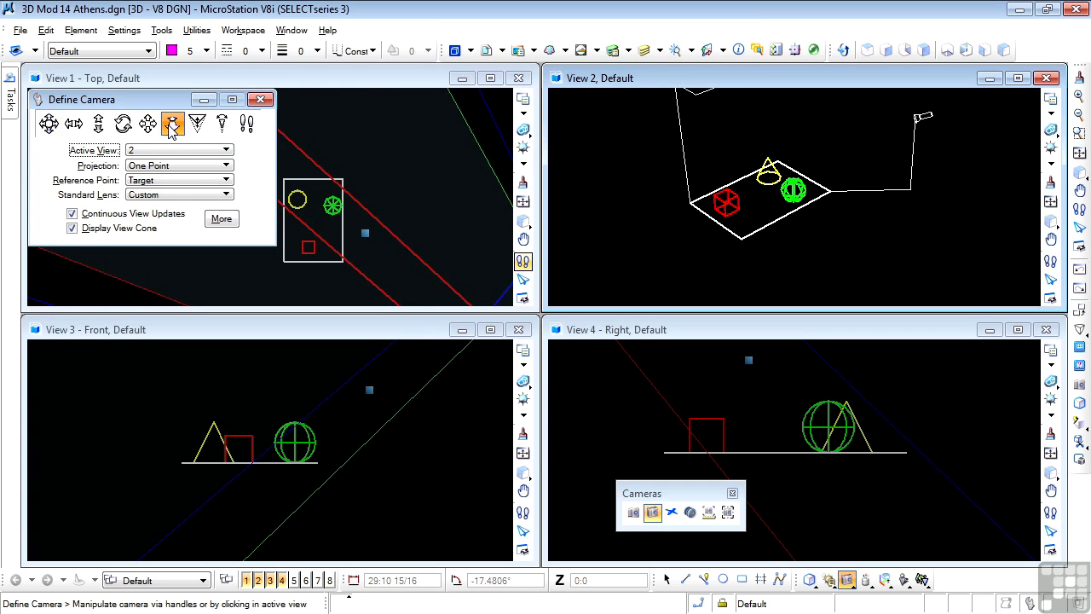
click(755, 253)
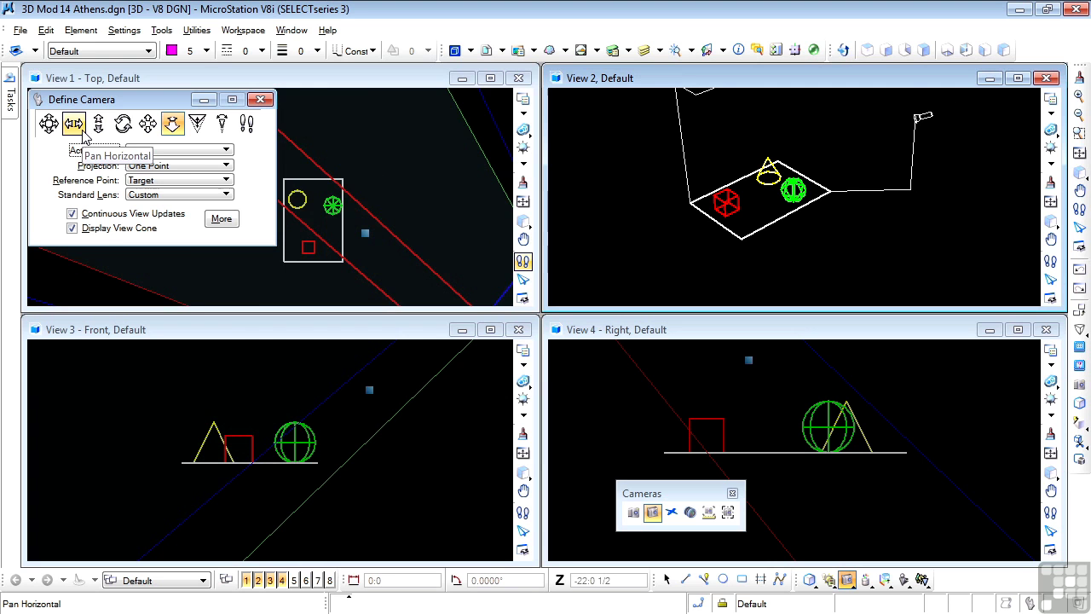
- Zoom to the camera handles in the Front view and pick up the camera position handle
click(243, 387)
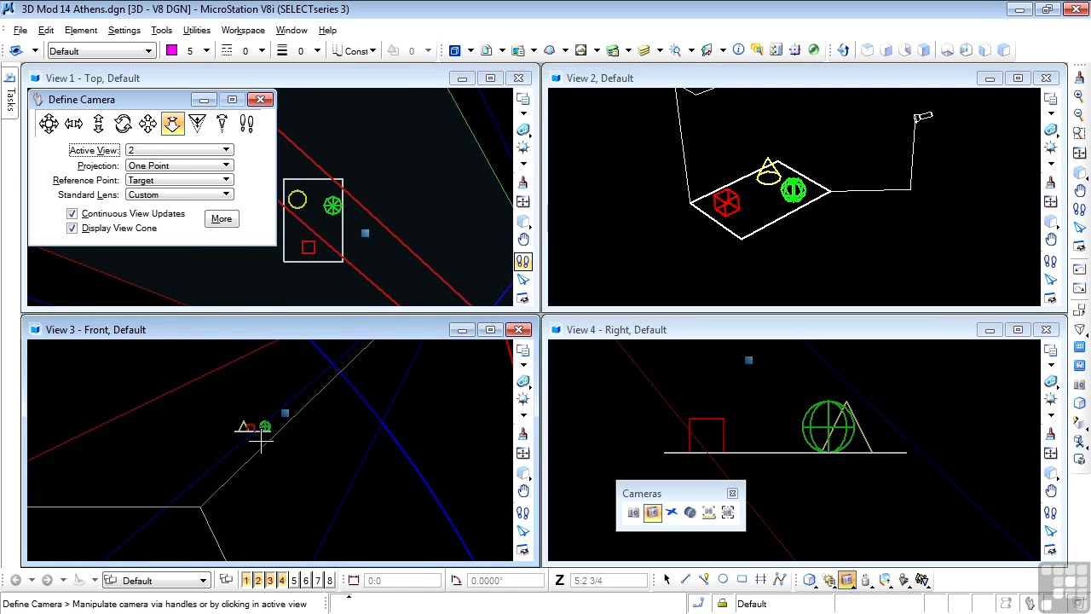
scroll(245, 423, down, 3)
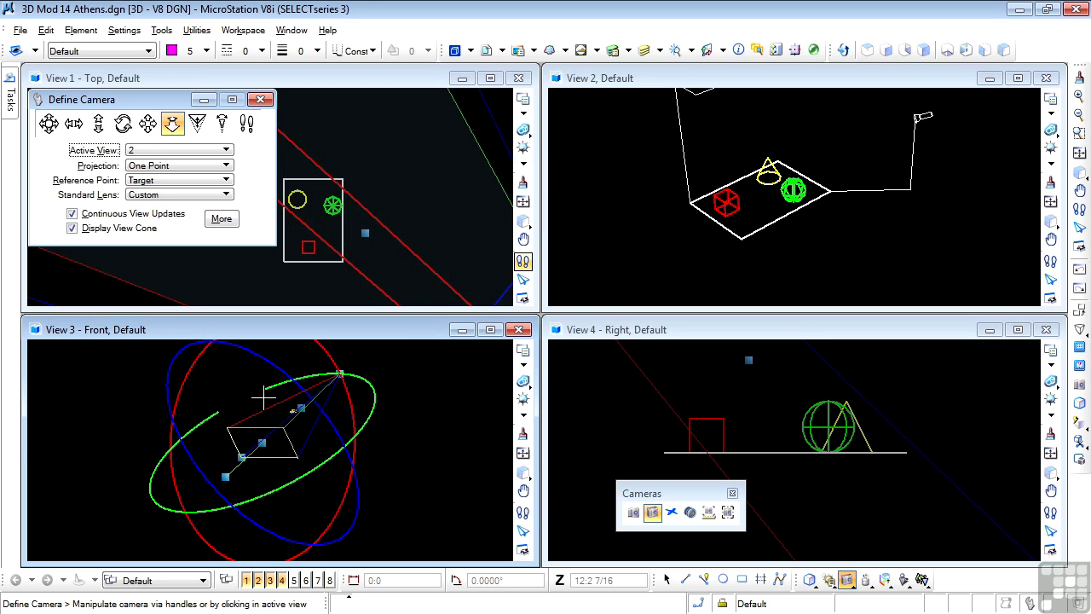
scroll(299, 414, up, 3)
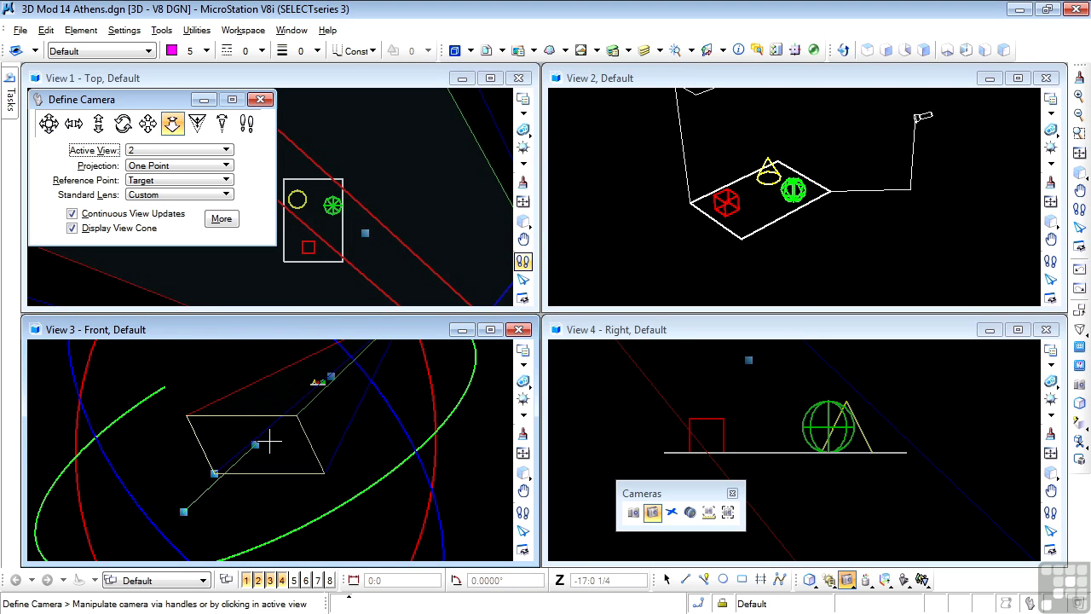
scroll(352, 363, up, 2)
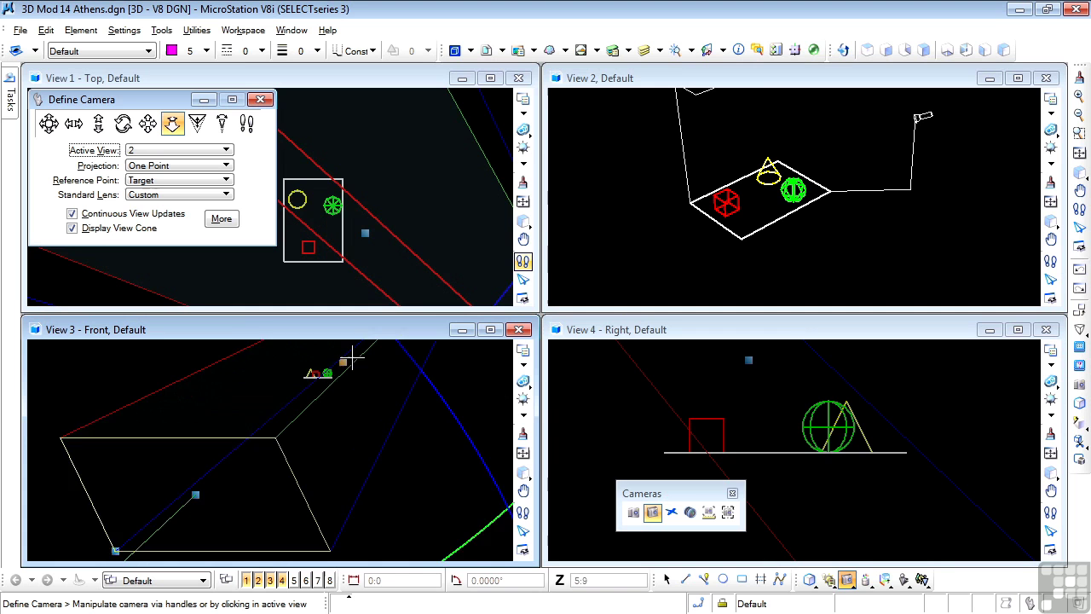
scroll(303, 425, up, 4)
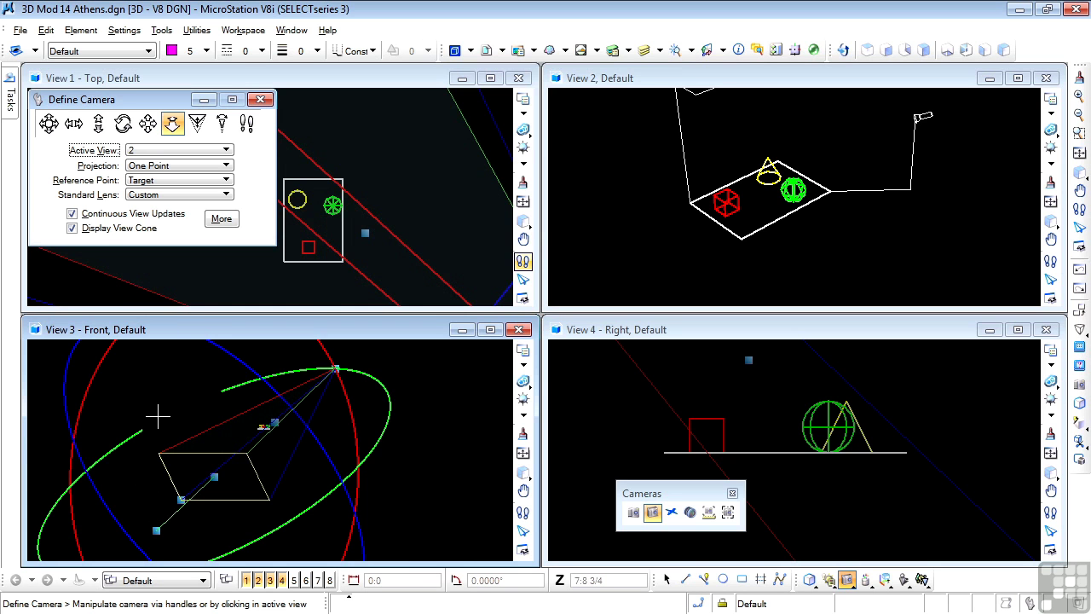
click(154, 528)
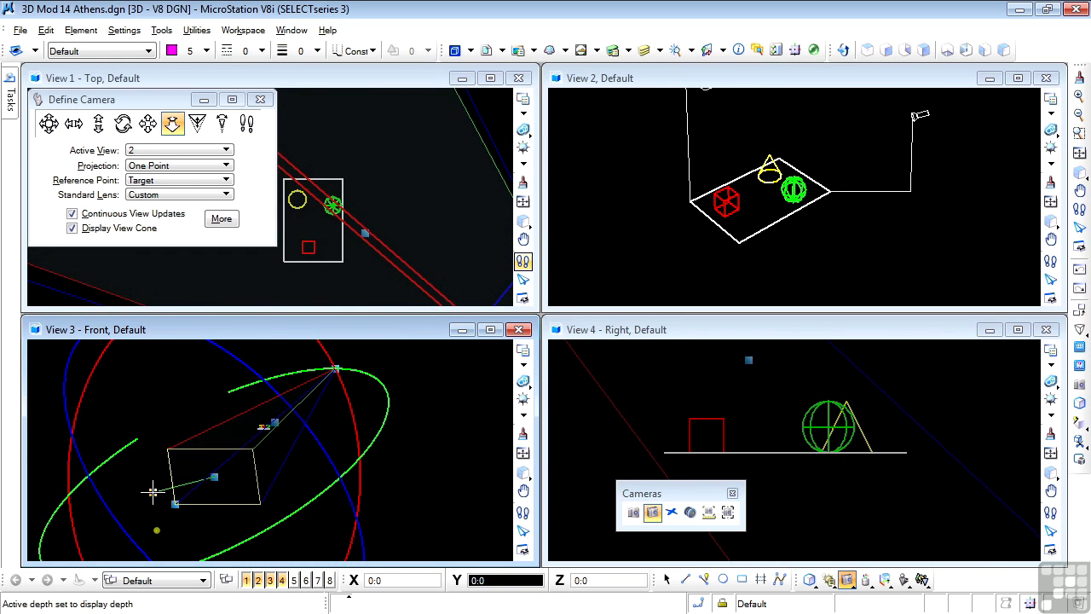
- Place the camera lower left, try two- and three-point projections, then settle on Parallel
click(171, 507)
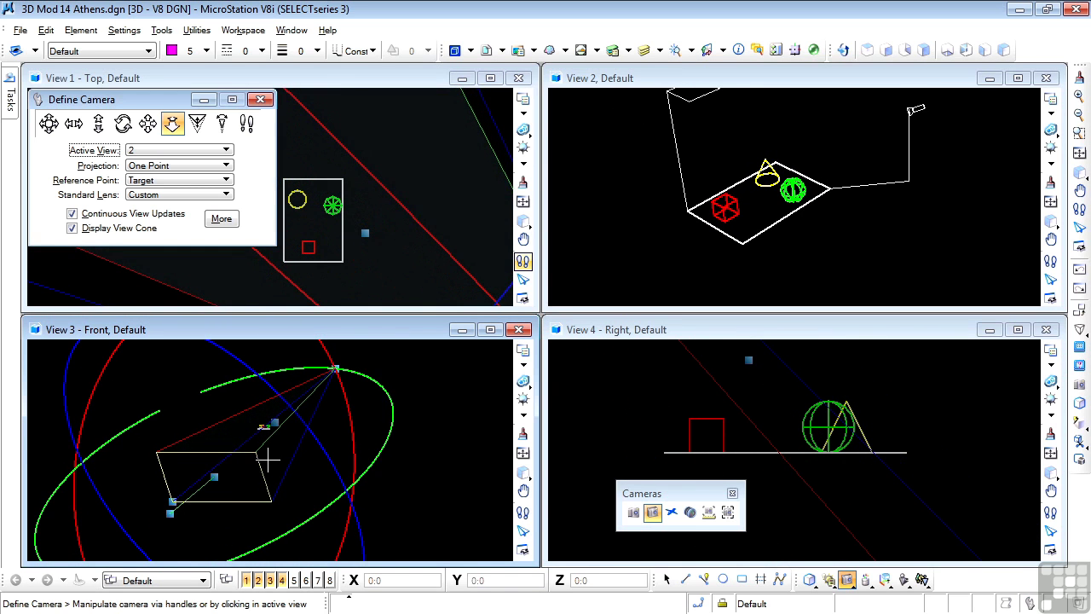
click(161, 167)
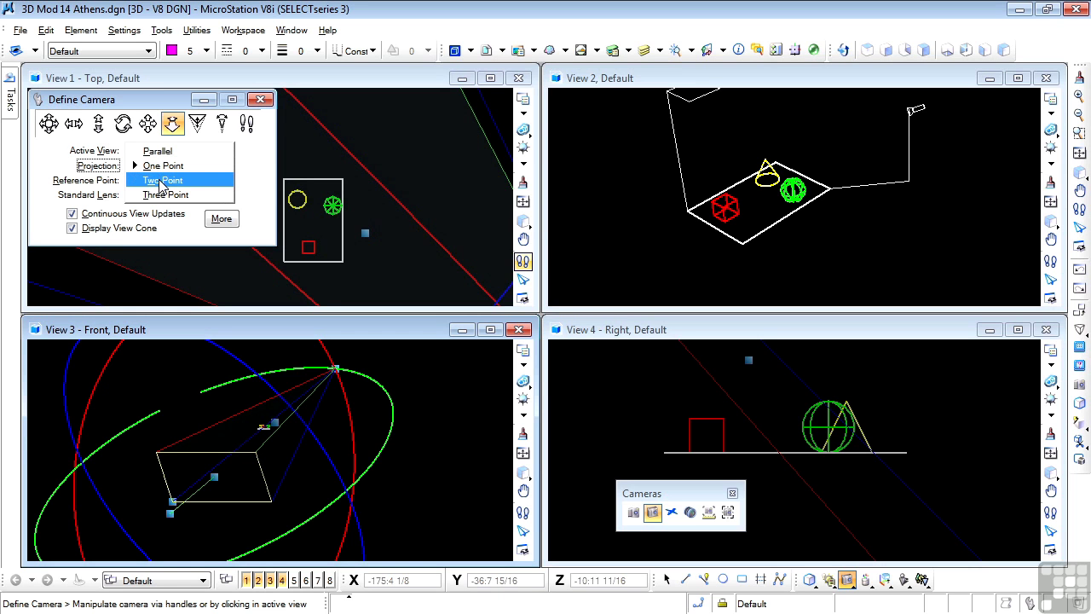
click(161, 182)
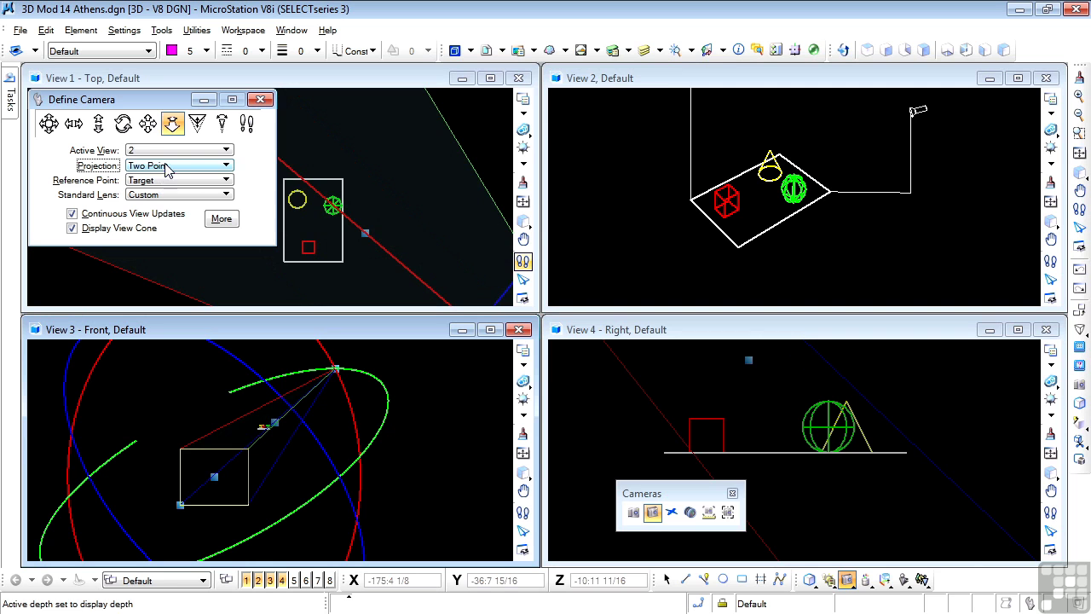
click(164, 167)
click(164, 184)
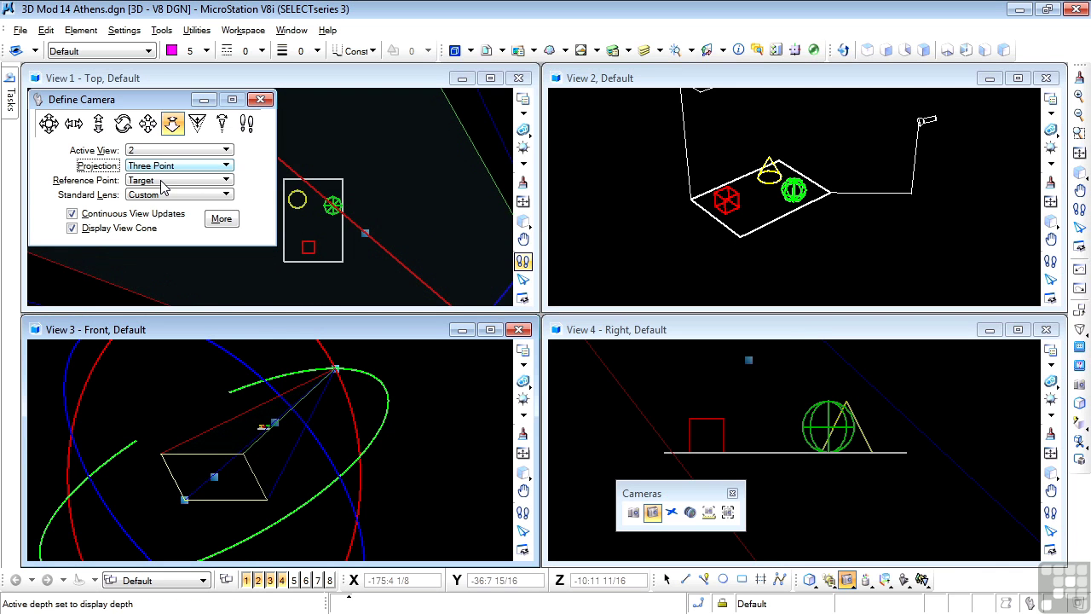
click(153, 167)
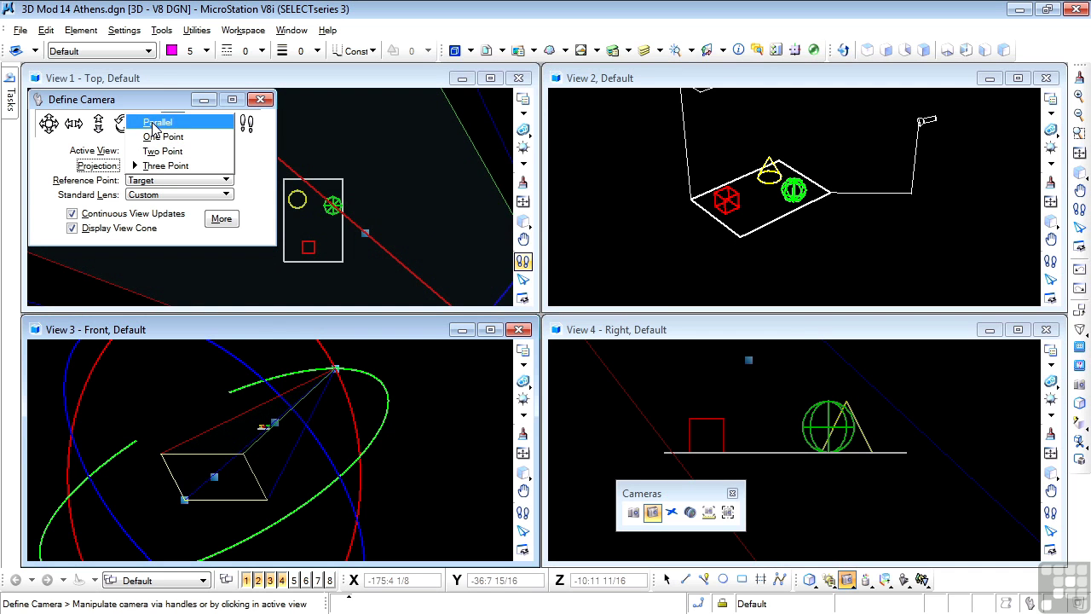
click(156, 123)
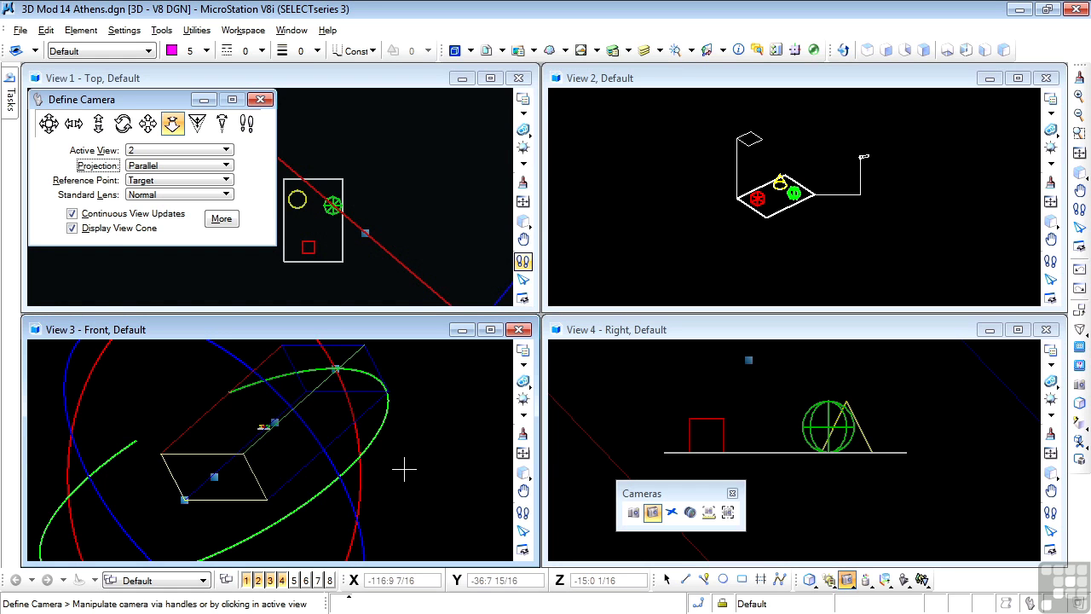
- Return to Element Selection and rotate View 2 to Right Isometric
click(666, 579)
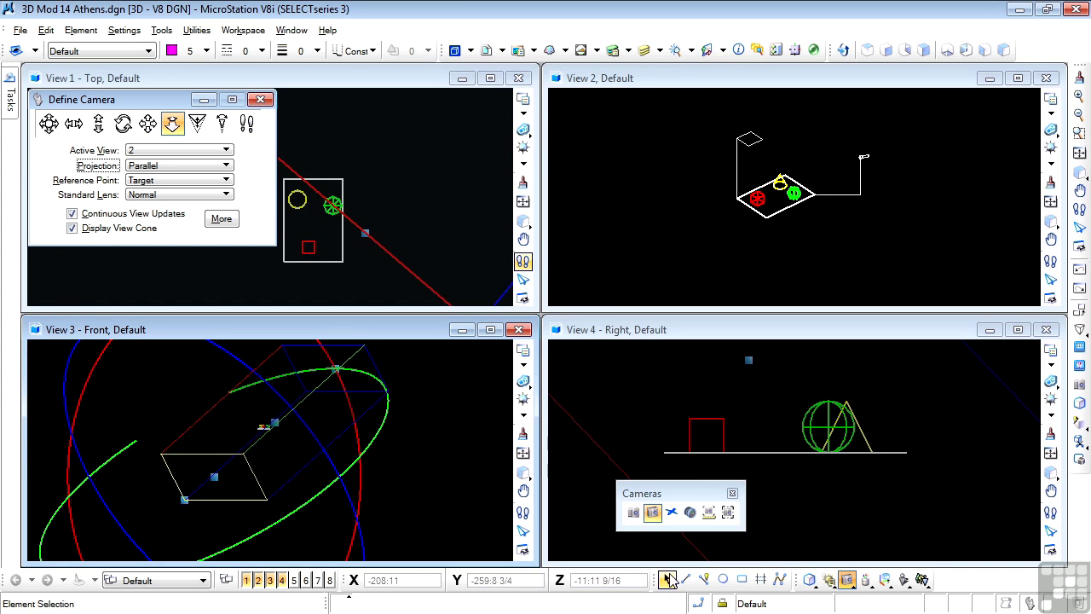
click(772, 81)
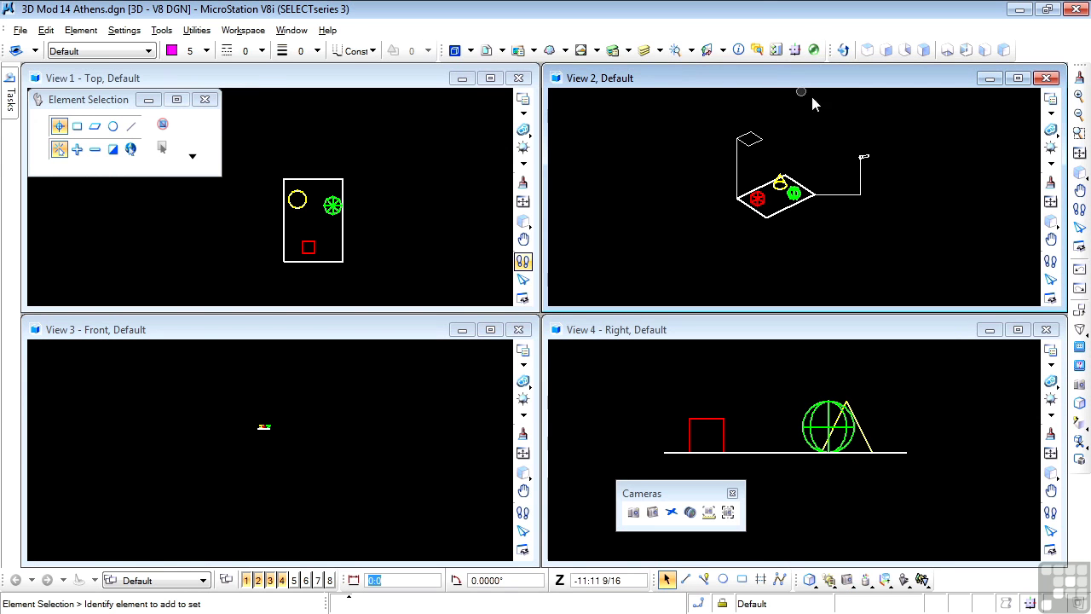
click(1080, 331)
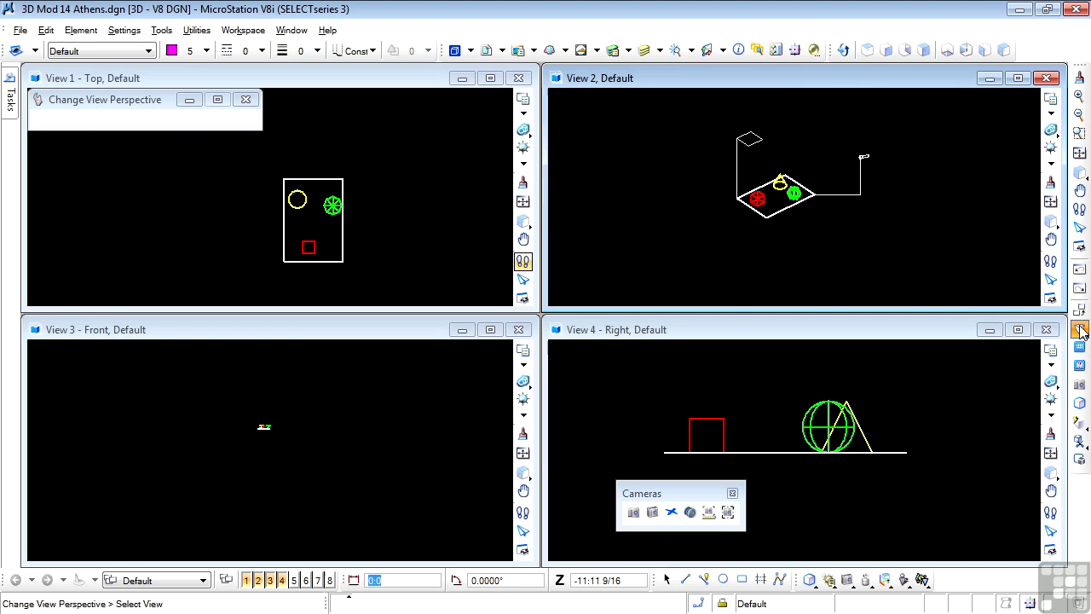
click(1005, 50)
scroll(801, 166, up, 3)
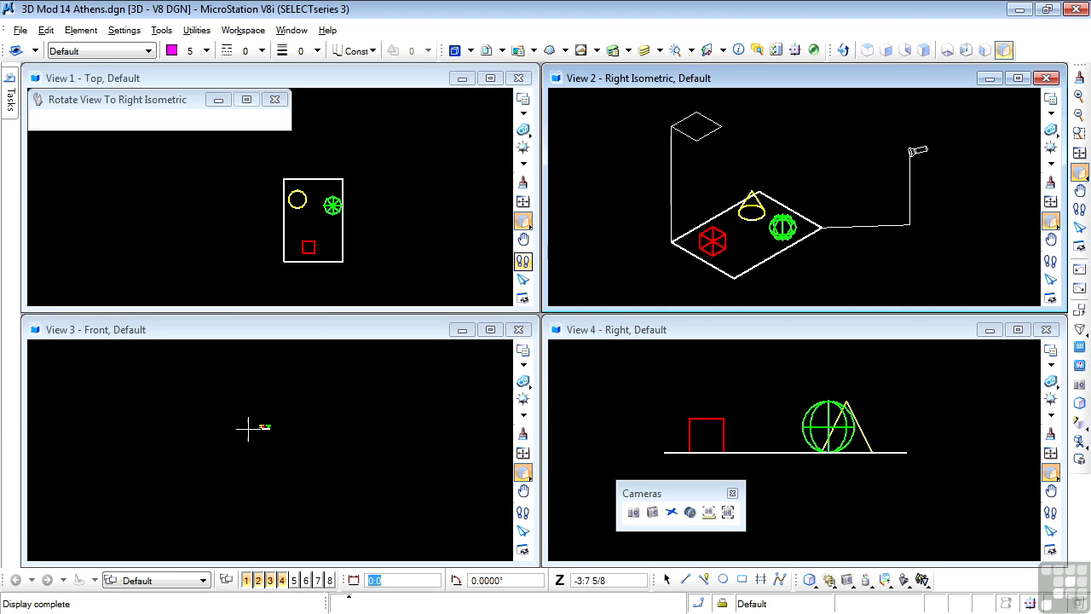
scroll(249, 429, up, 5)
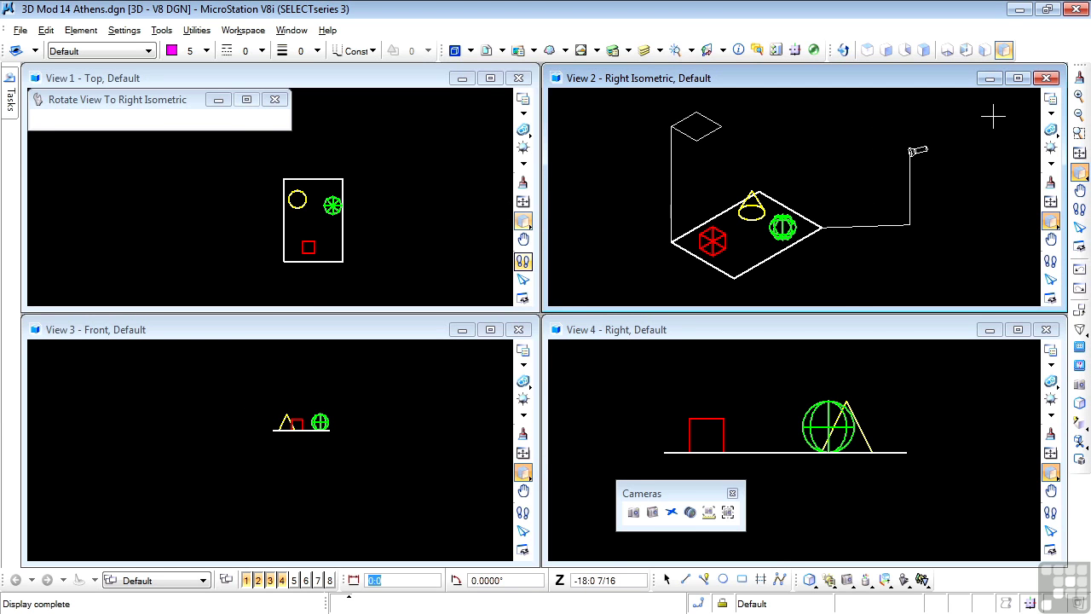
- Maximize View 2 and set the active element class to Construction
click(1018, 77)
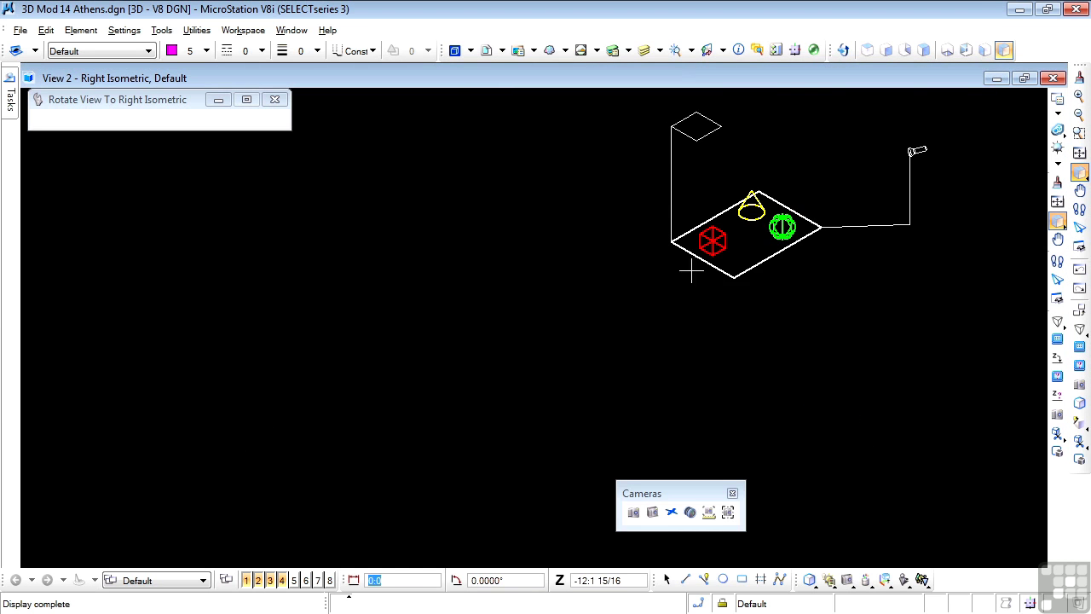
scroll(477, 324, down, 2)
scroll(649, 251, up, 2)
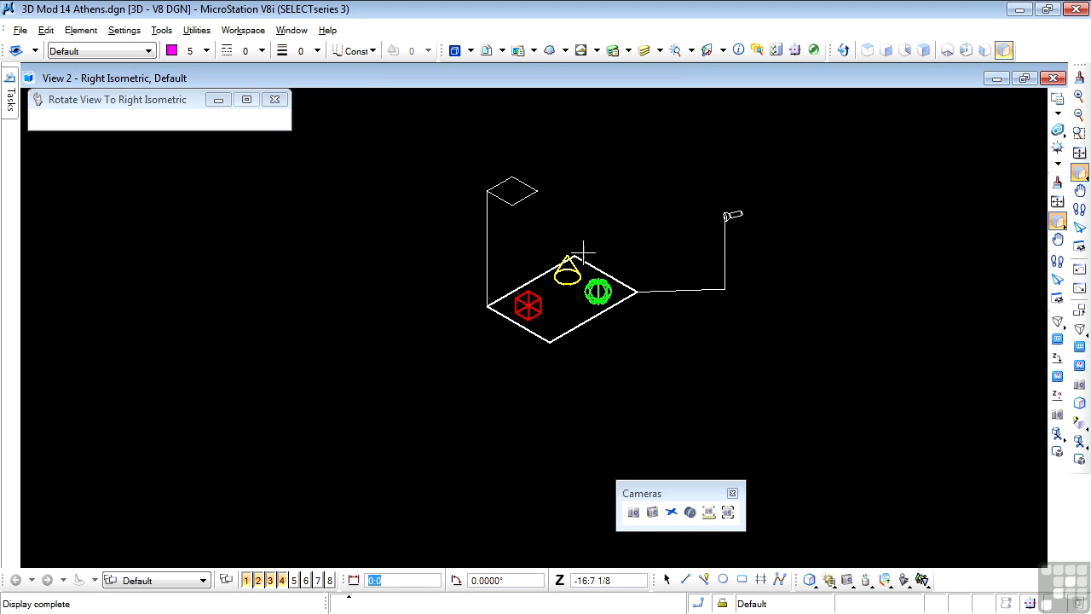
click(352, 56)
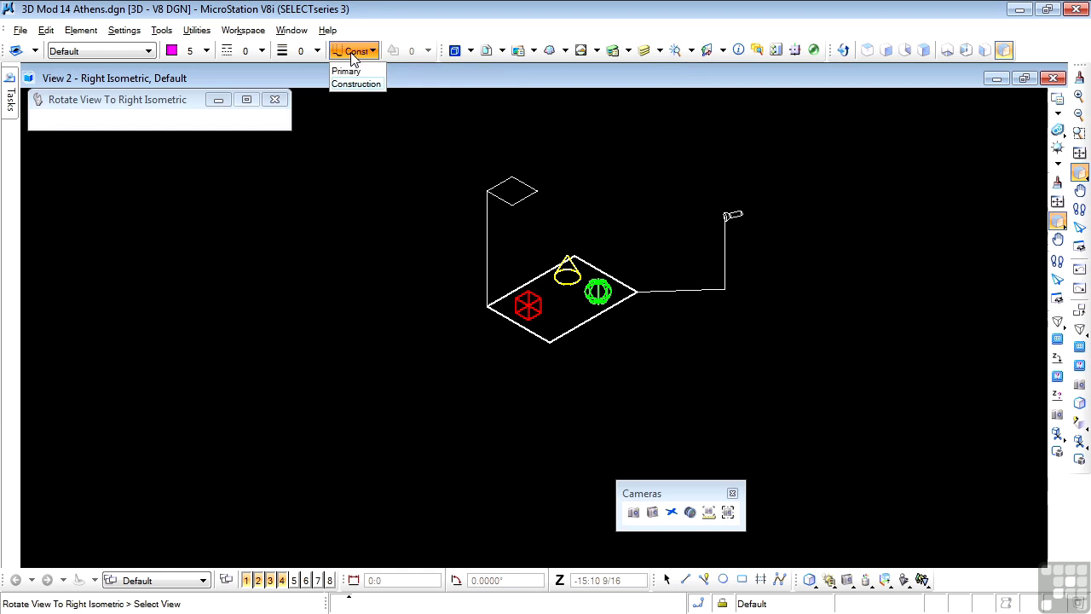
click(357, 84)
- Draw a magenta line from the slab's front corner: an angled segment, then a vertical one
click(685, 579)
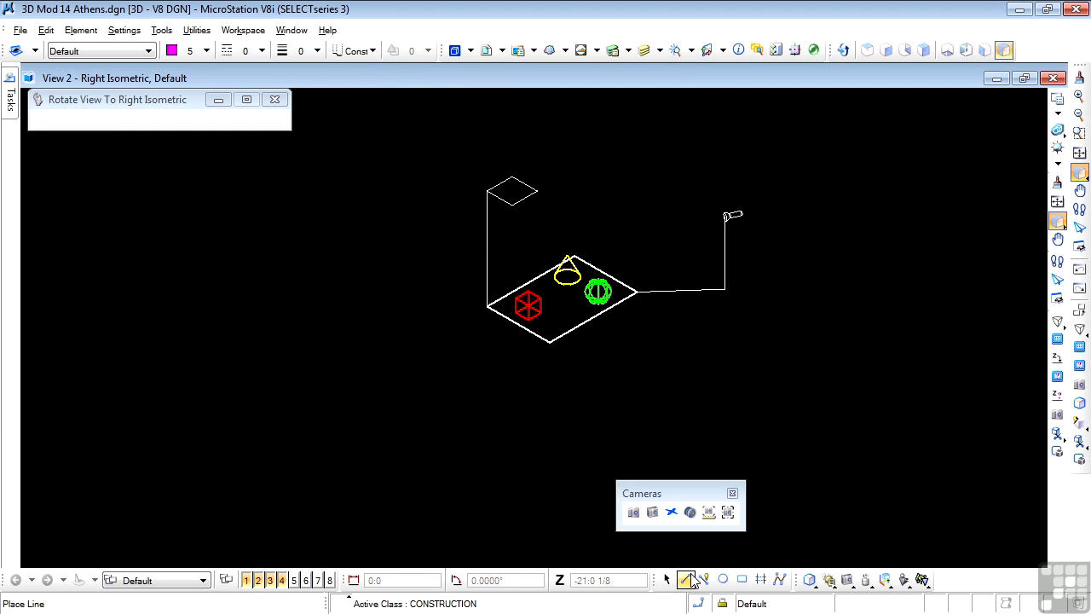
click(550, 343)
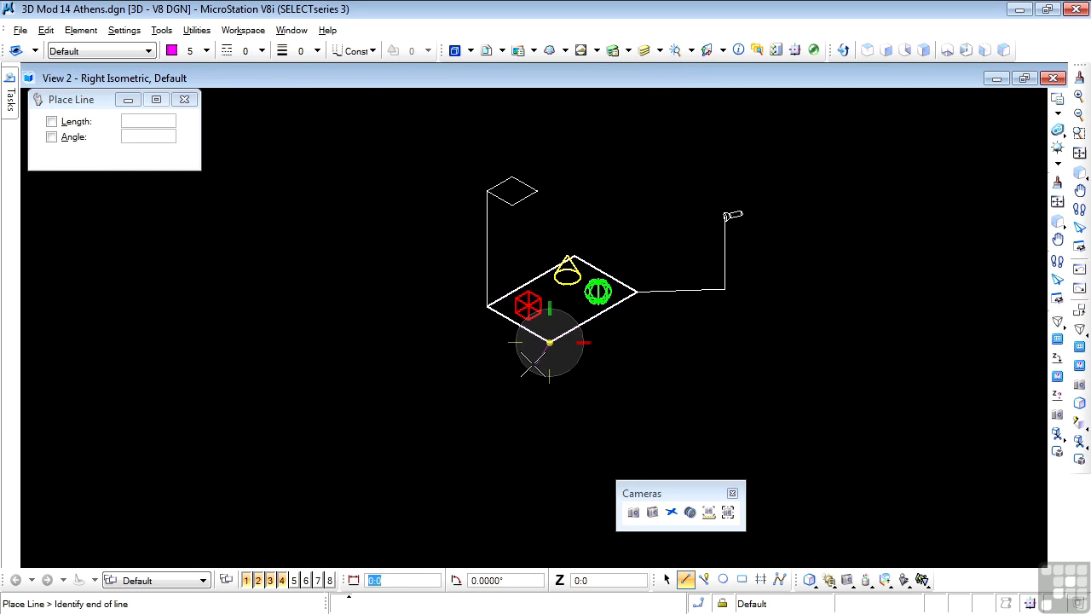
key(t)
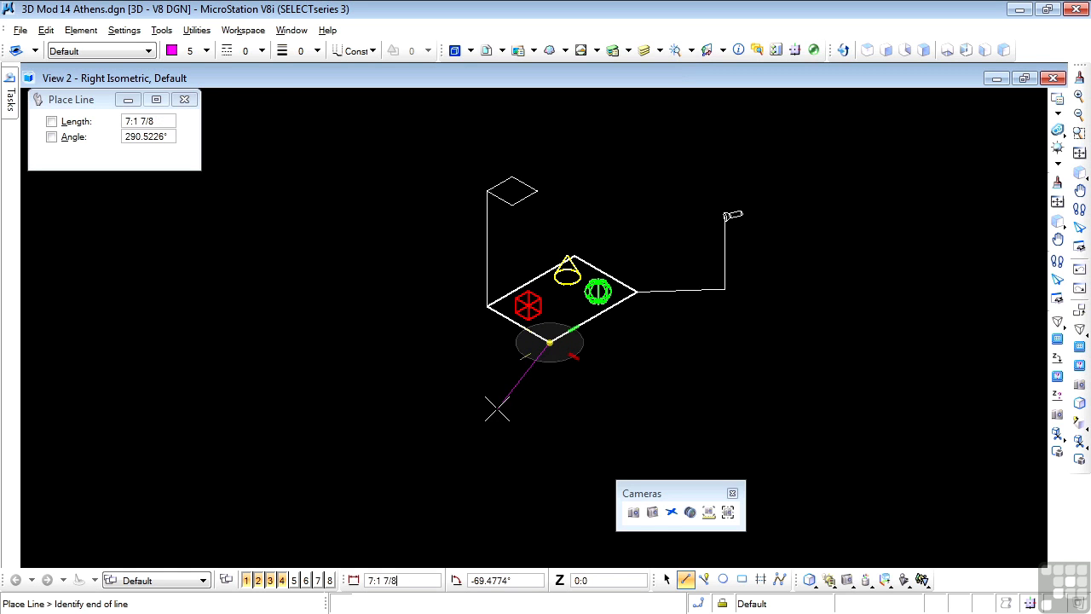
click(503, 410)
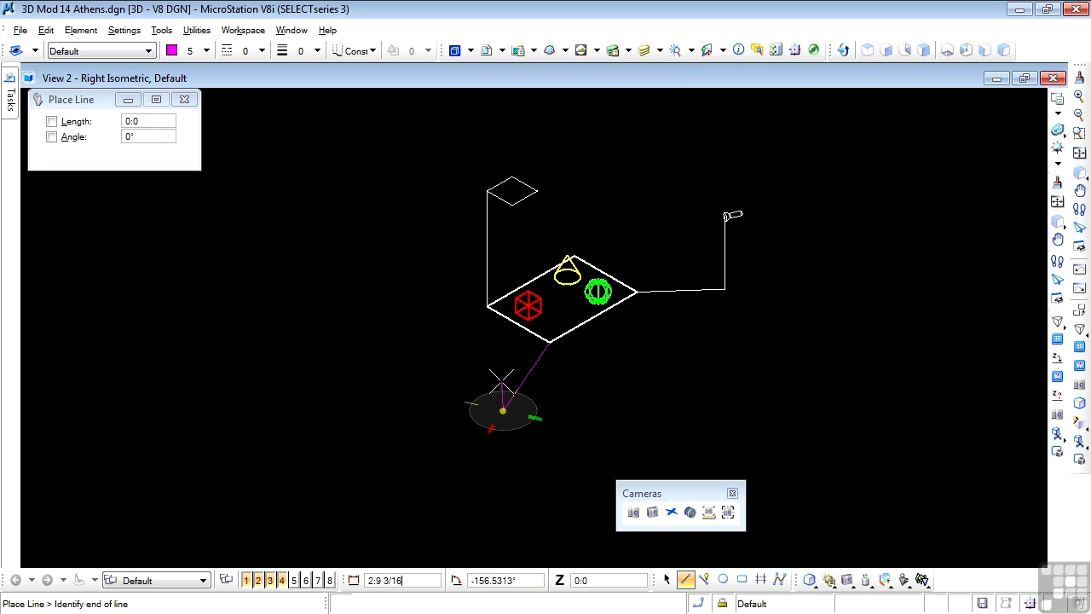
key(s)
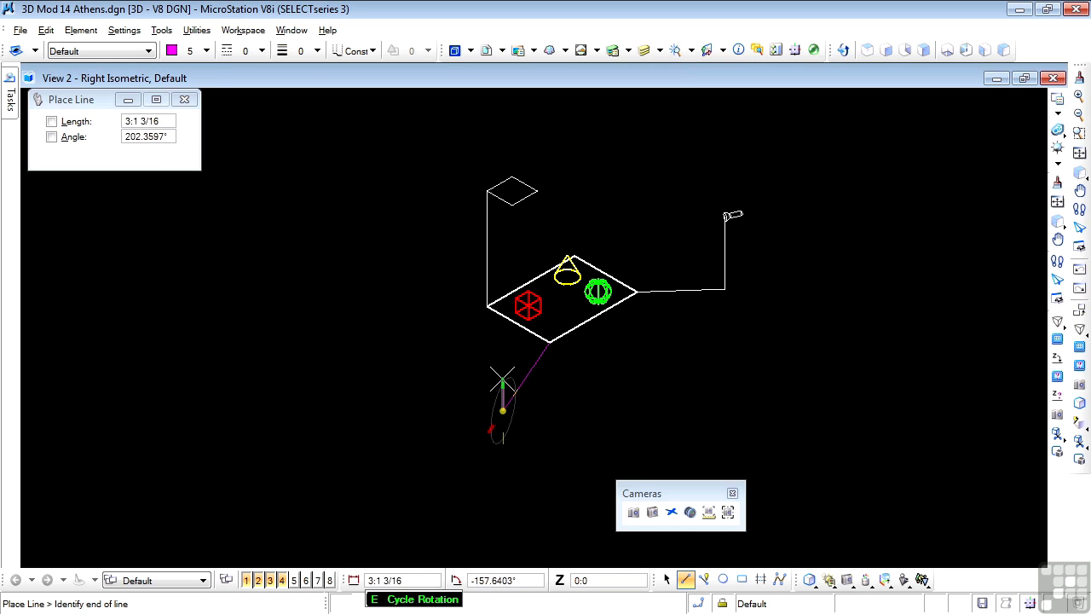
click(503, 328)
right_click(474, 424)
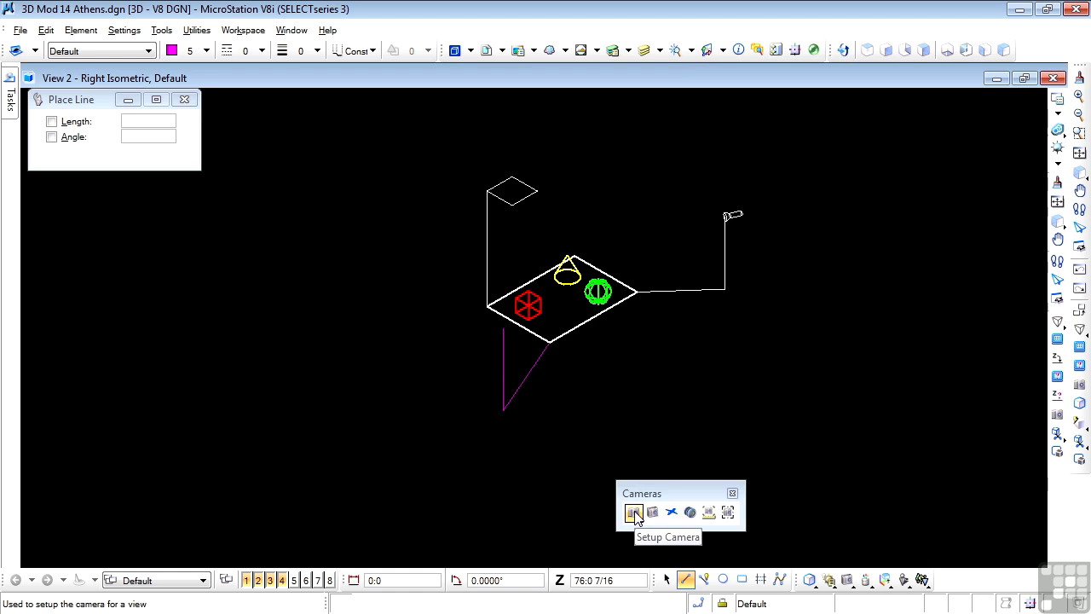
- Set up View 2's camera at the guide line's top, aimed at the cone
click(634, 513)
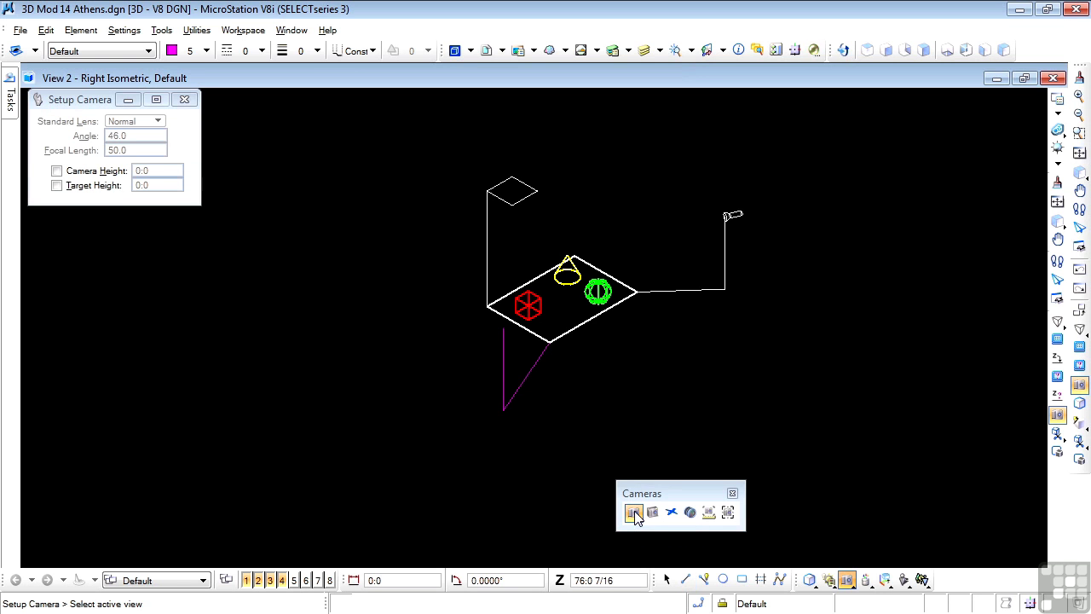
click(376, 329)
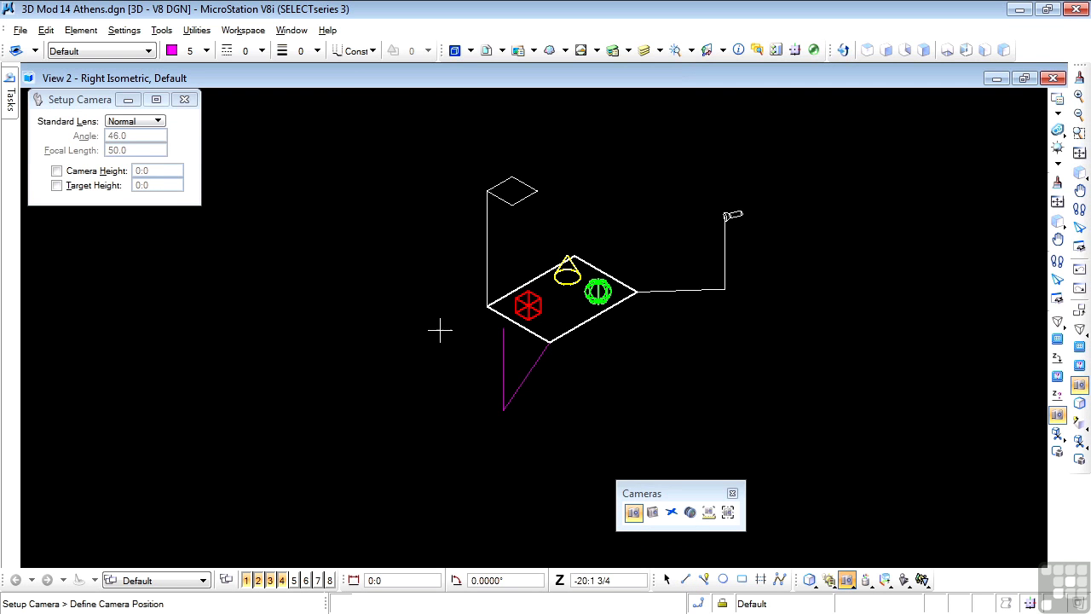
click(503, 328)
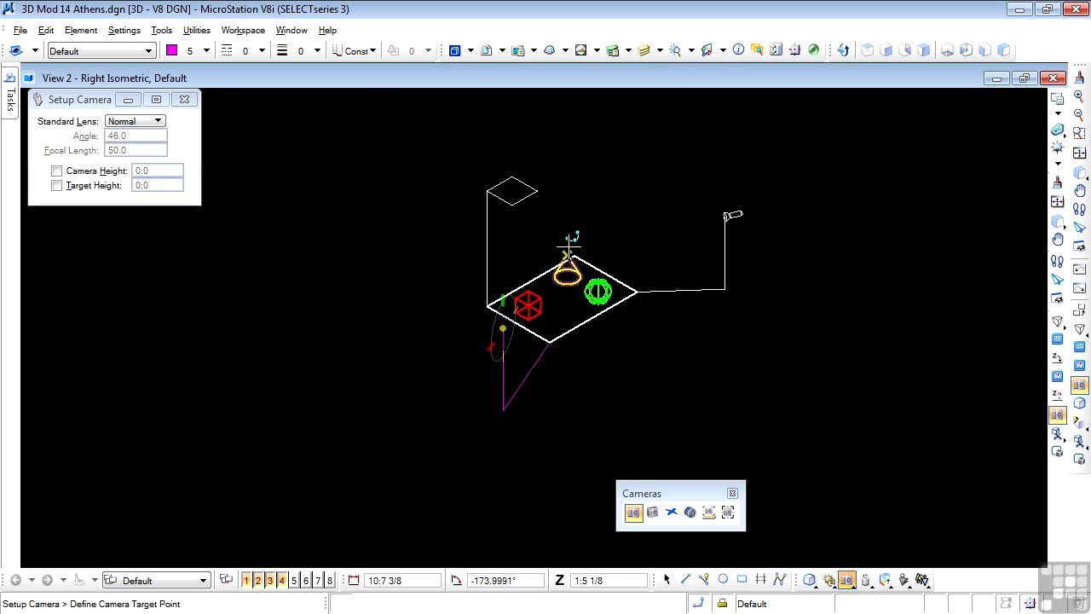
click(567, 256)
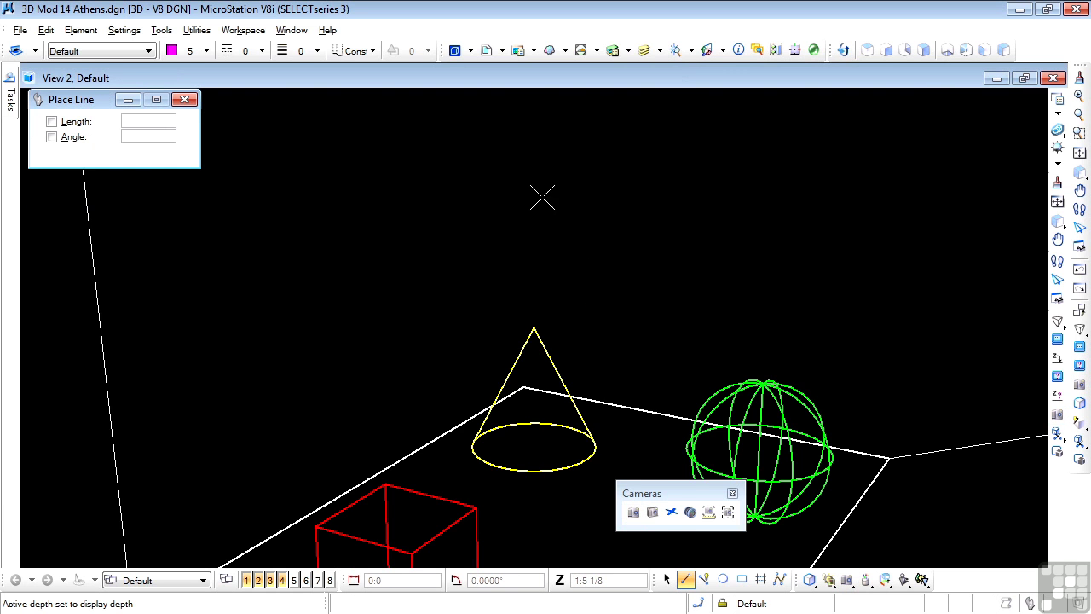
scroll(540, 194, down, 2)
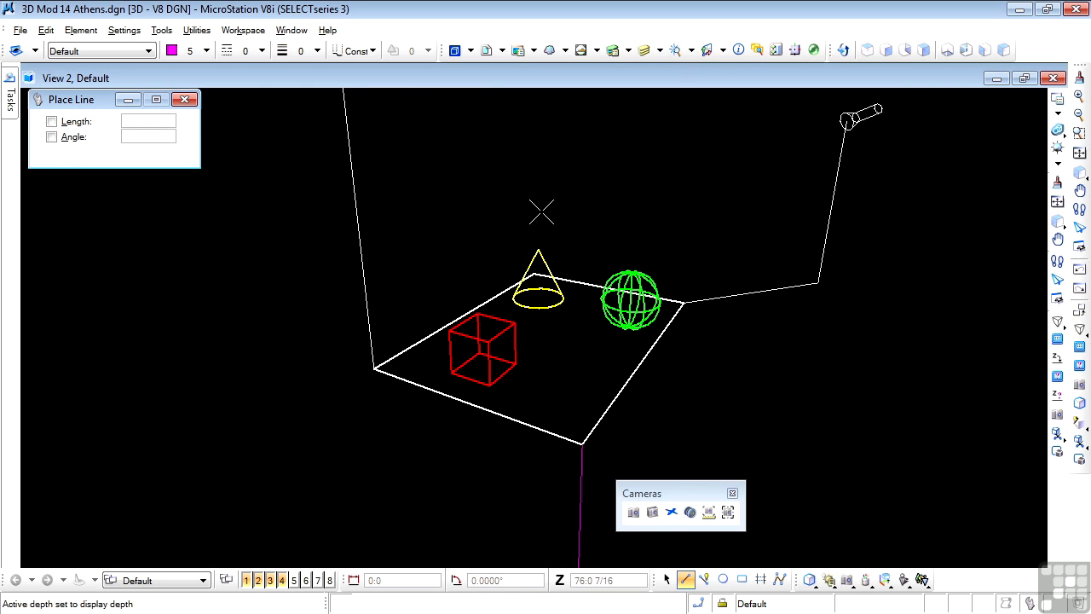
- Use Define Camera's Dolly/Elevate mode to shift the camera slightly over the slab in View 2
click(653, 512)
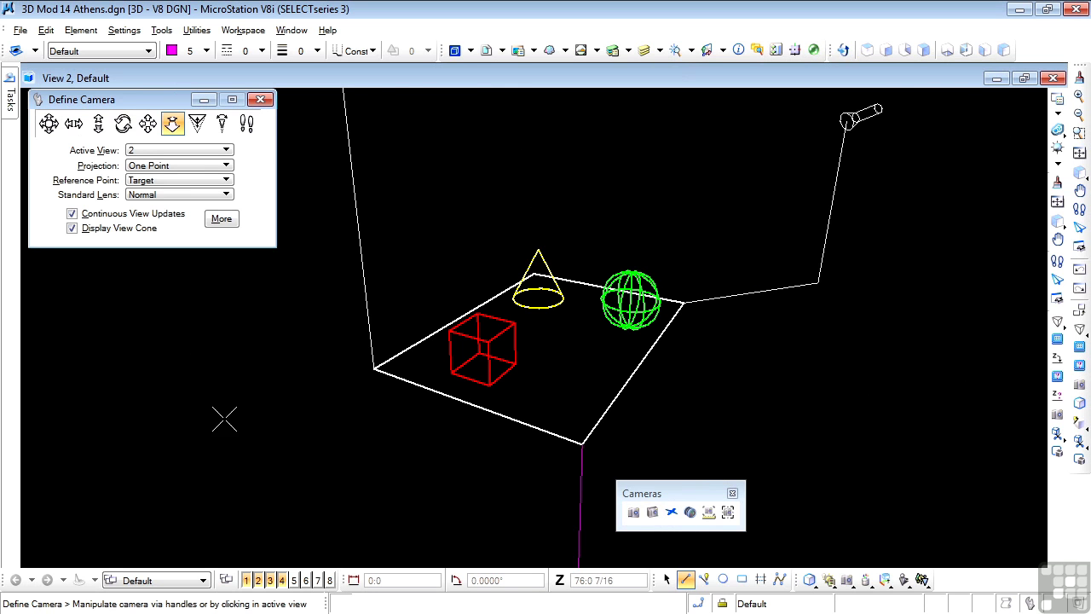
click(147, 126)
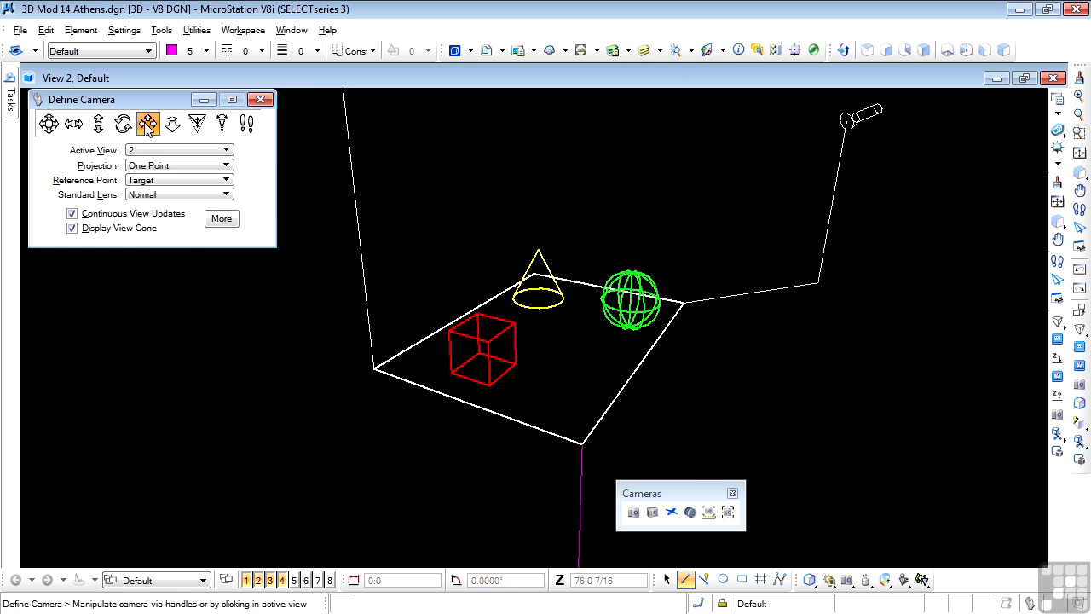
click(550, 379)
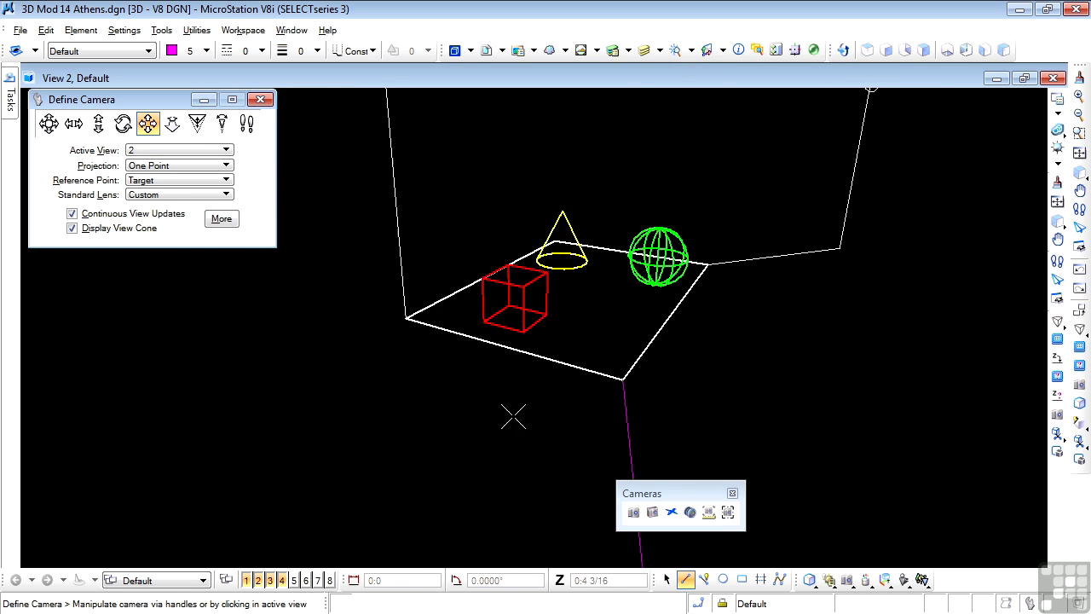
click(560, 373)
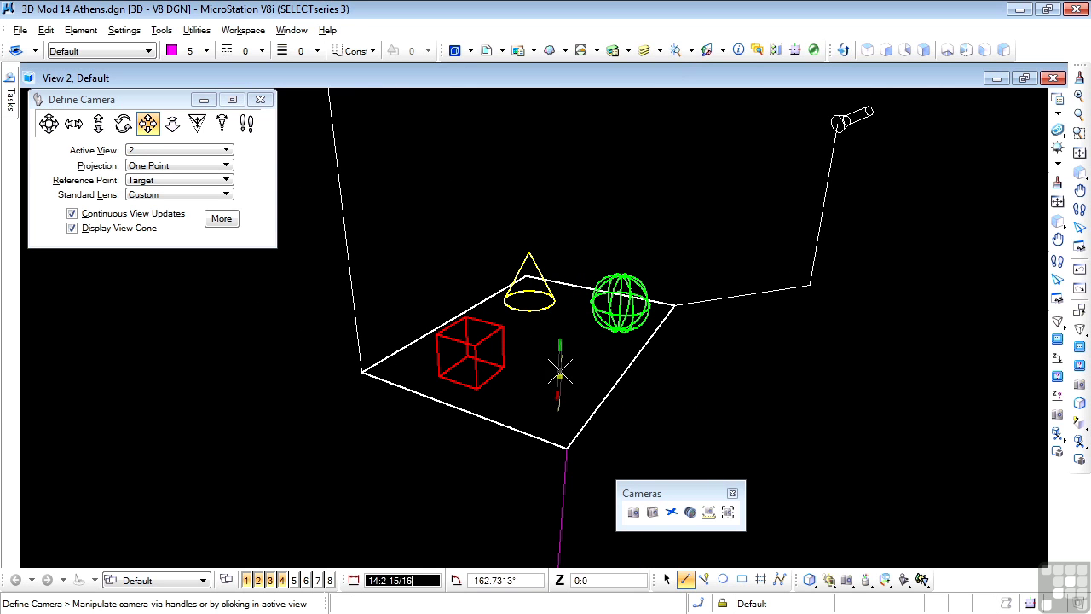